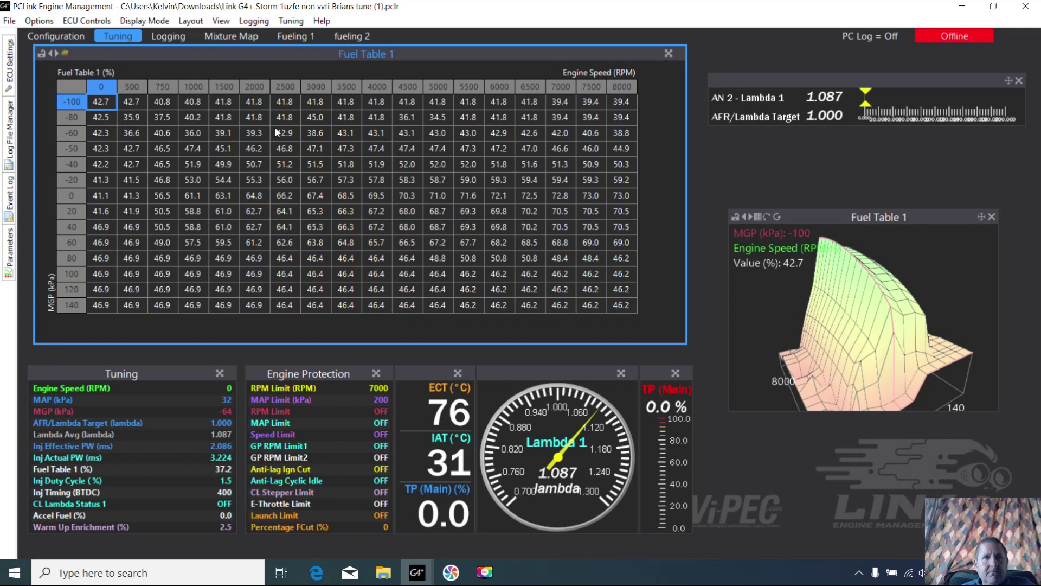
# Switch to the Configuration workspace with its ECU Statistics, Help Browser and status panels
pyautogui.click(52, 38)
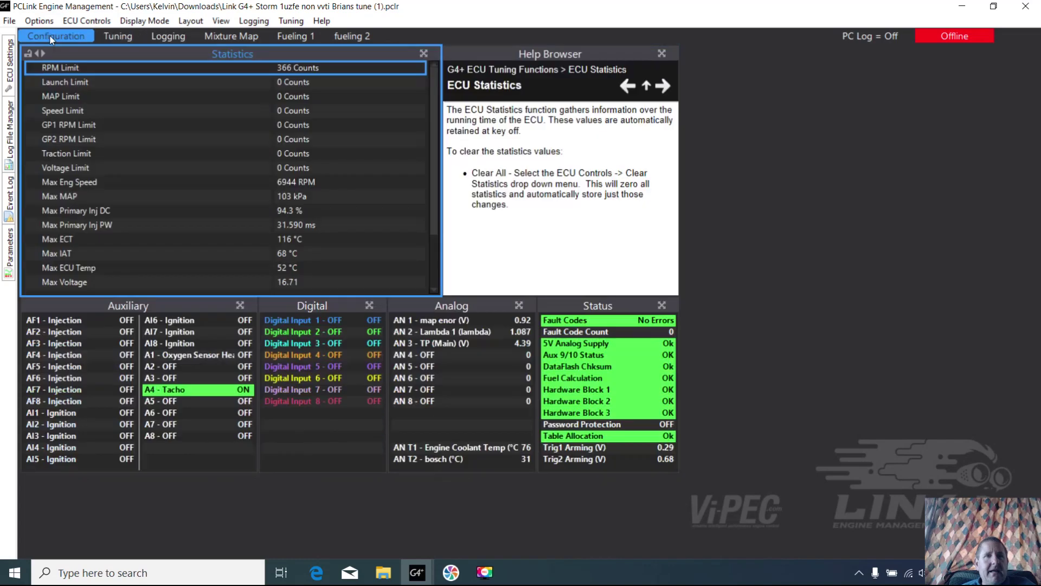
# Move from the Tuning workspace to the Logging plot, then open Tuning > Runtime Values
pyautogui.click(104, 38)
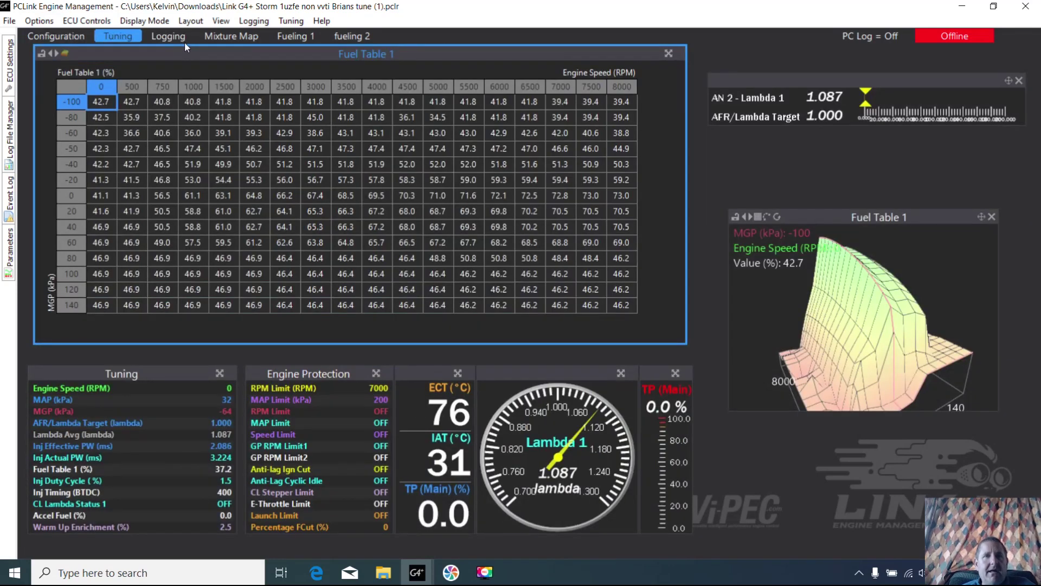
pyautogui.click(174, 37)
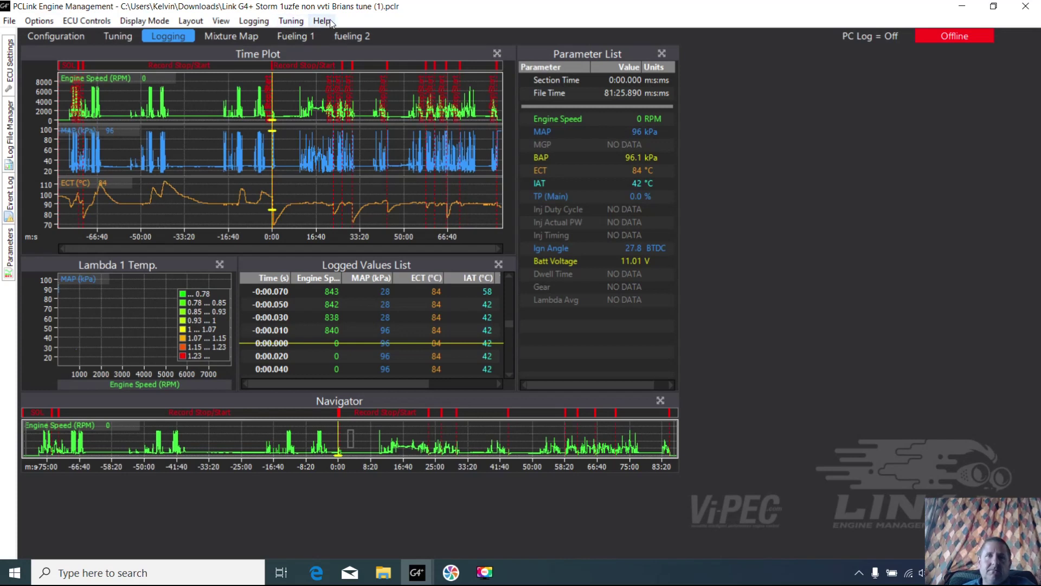
pyautogui.click(290, 21)
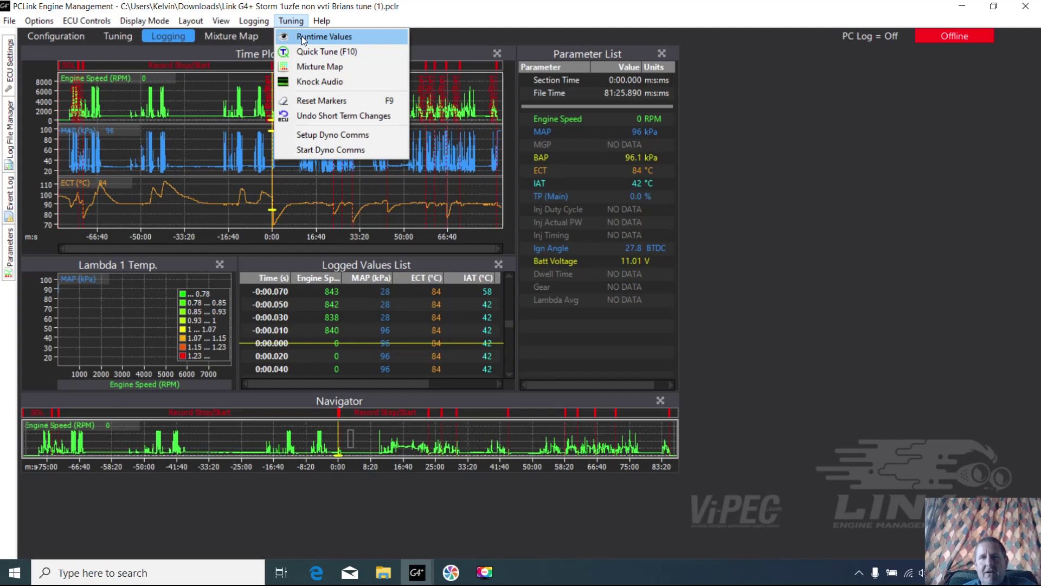
pyautogui.click(301, 36)
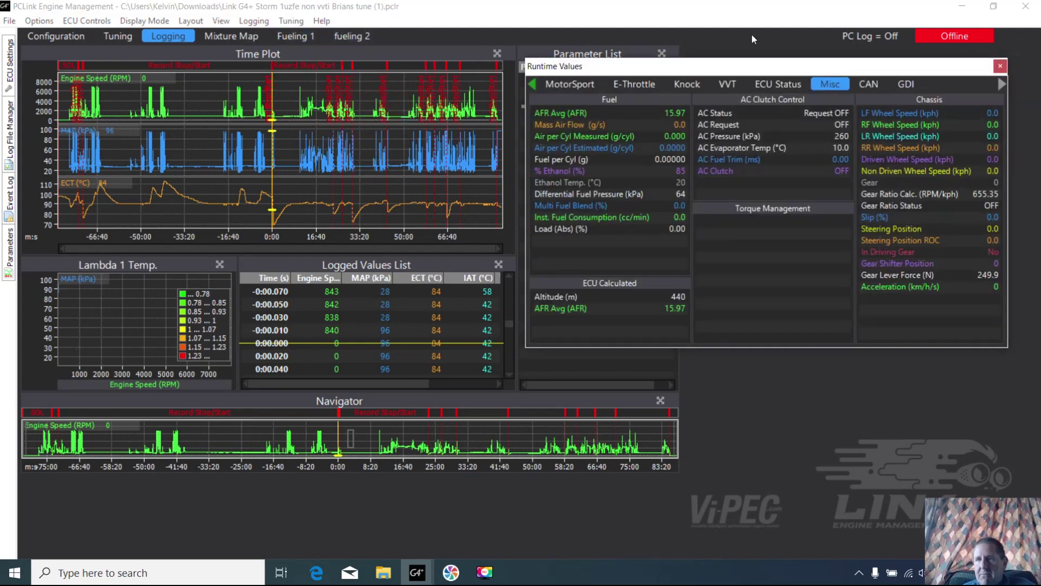
# Return to the Tuning workspace and scroll Runtime Values back to its Fuel page
pyautogui.hotkey('ctrl', 'shift', 'Tab')
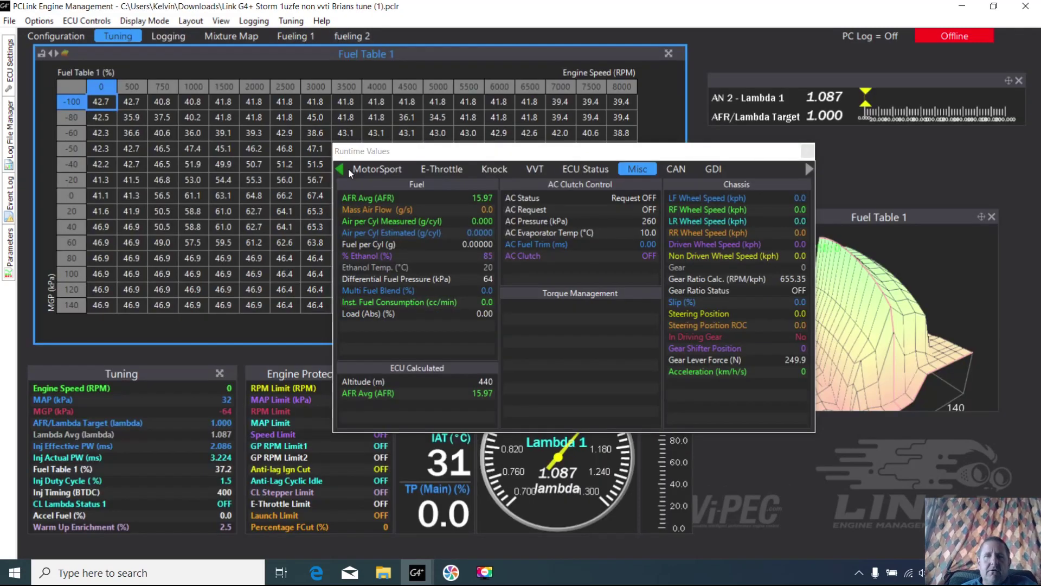
pyautogui.click(340, 169)
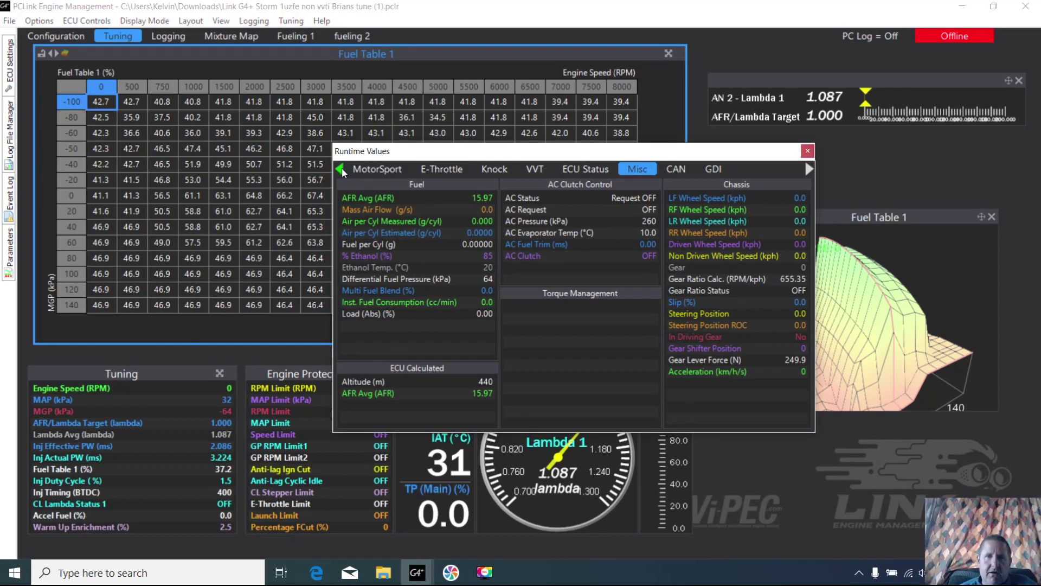
pyautogui.click(340, 168)
pyautogui.click(340, 169)
pyautogui.click(342, 169)
pyautogui.click(342, 169)
pyautogui.click(342, 169)
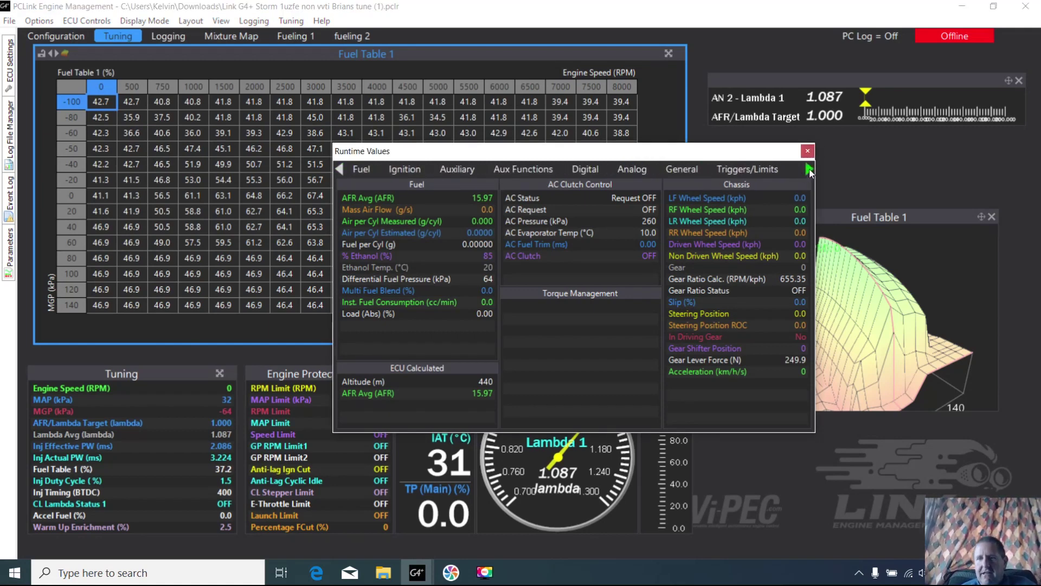
pyautogui.click(359, 169)
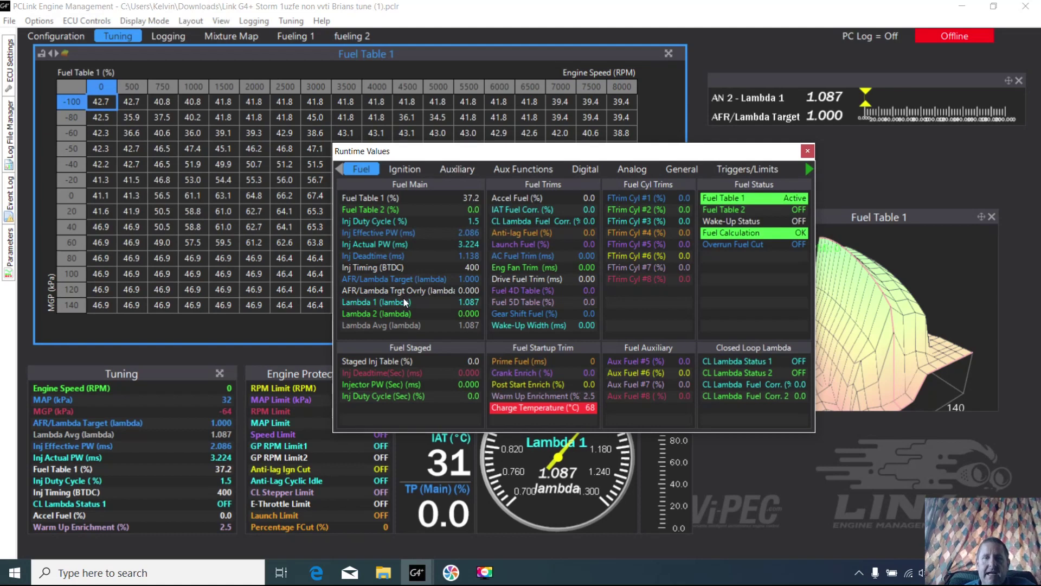
# Show the Ignition runtime values: 3.72 ms dwell, trims at 0.0, Ign Table2 off
pyautogui.click(406, 170)
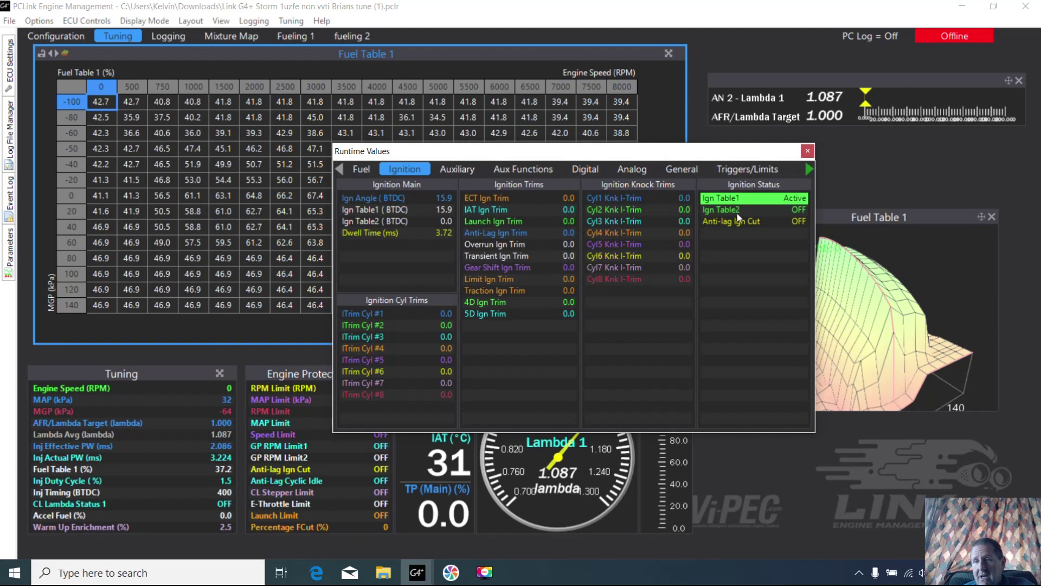
# Review the Auxiliary and Aux Functions pages, then show Digital with DI 1–8 at 0.0 Hz
pyautogui.click(457, 170)
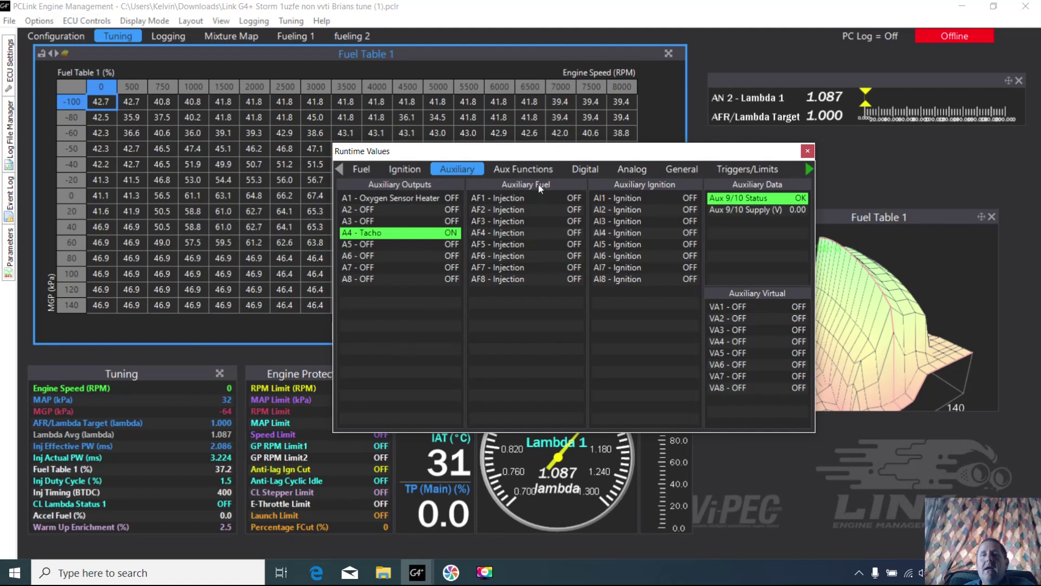
pyautogui.click(545, 170)
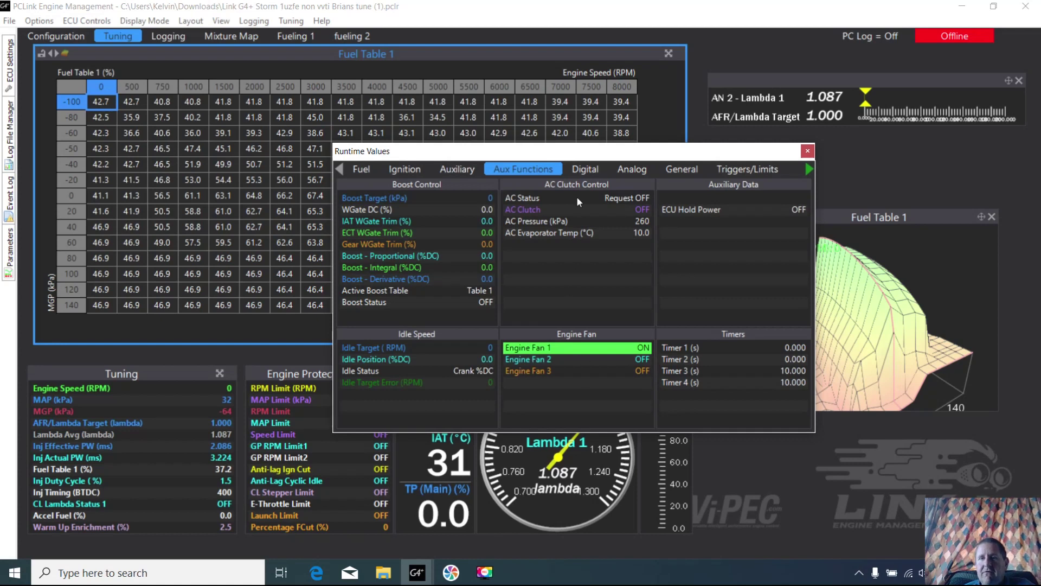
pyautogui.click(587, 163)
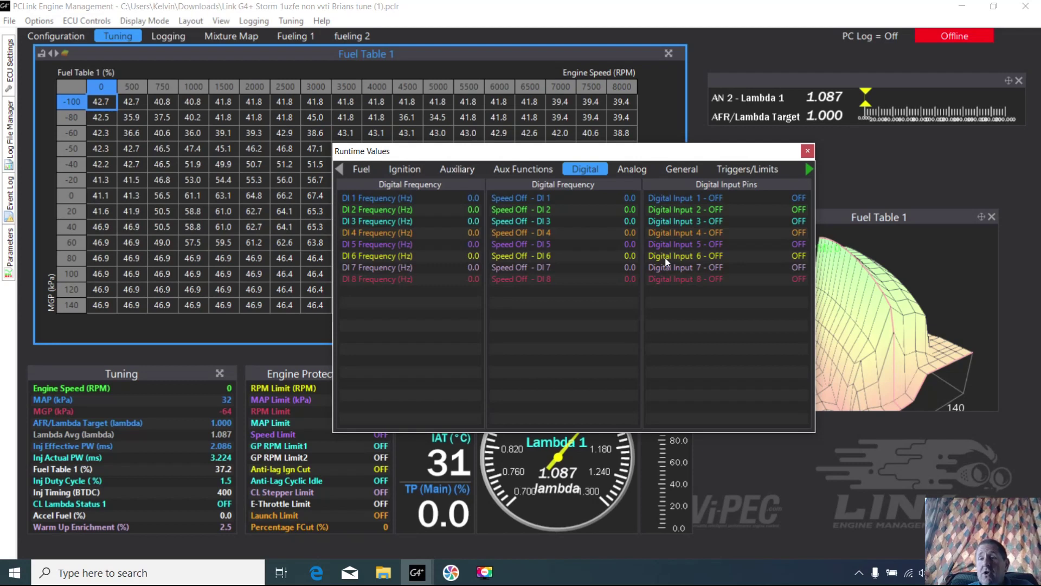
# Review the Analog and General pages, then show Triggers/Limits with RPM limit 7000
pyautogui.click(629, 168)
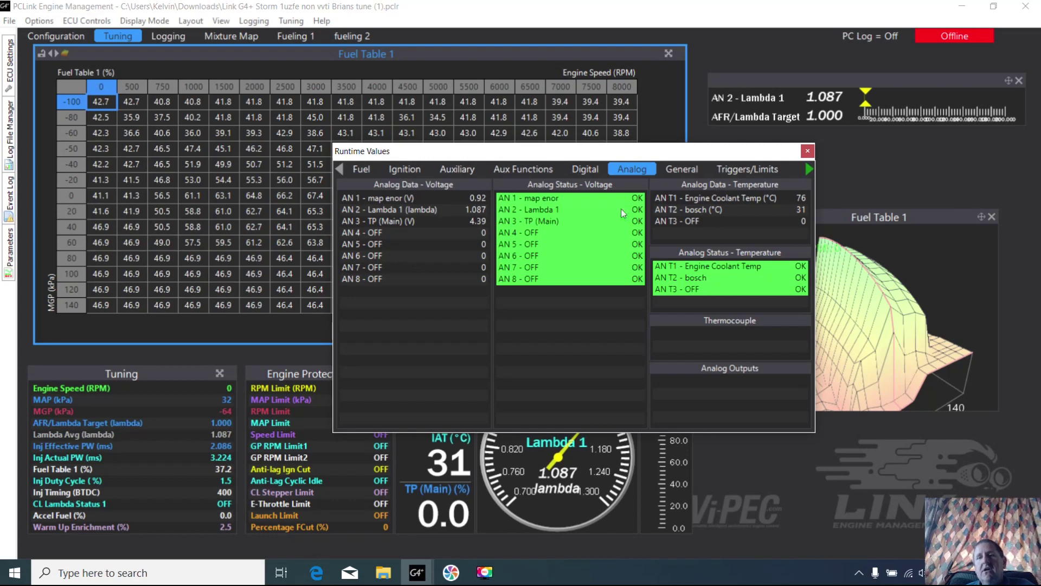
pyautogui.click(672, 169)
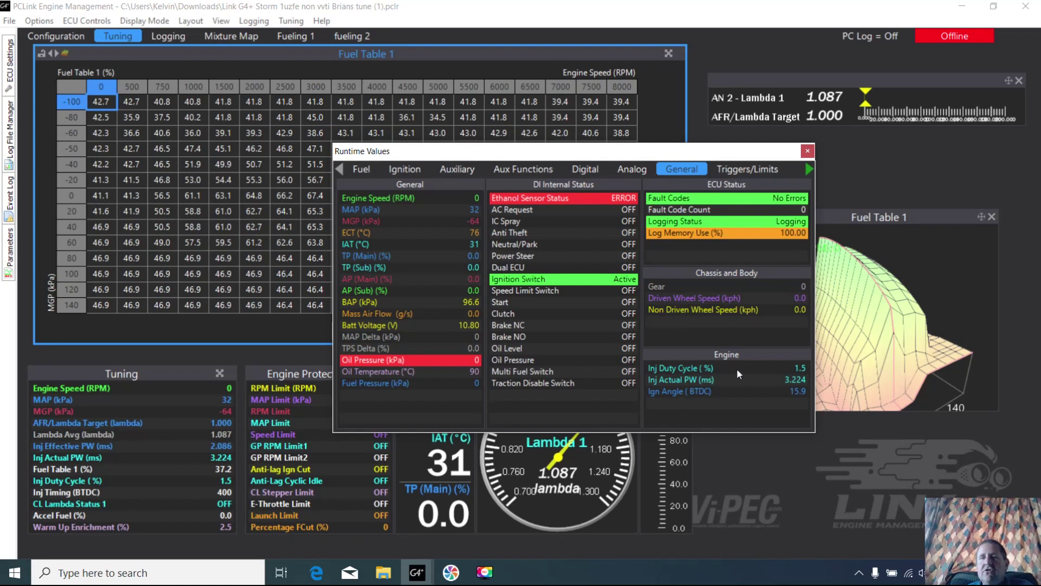
pyautogui.click(728, 168)
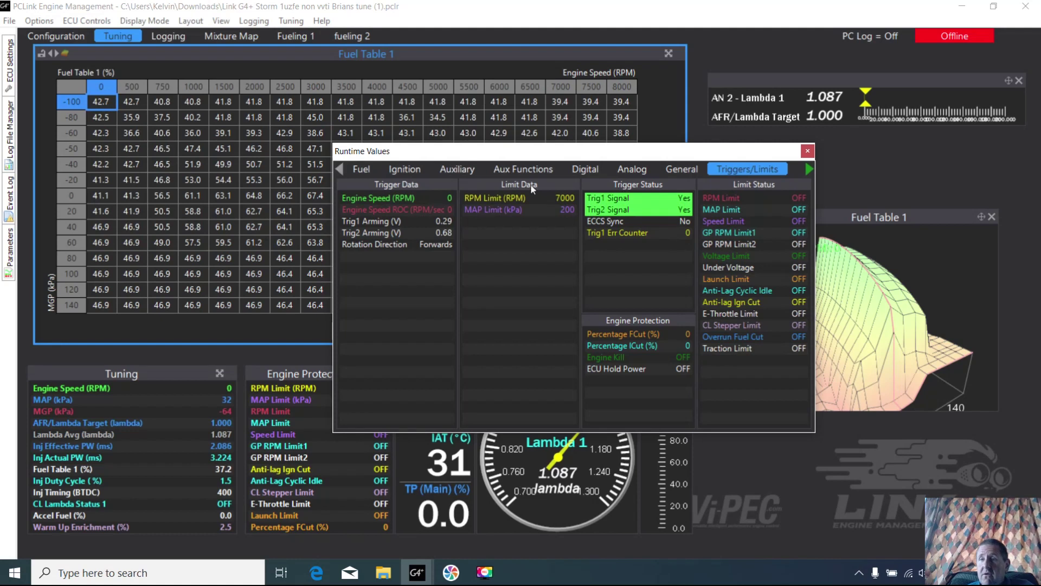
# Scroll the category strip forward, check MotorSport, then show the E-Throttle page
pyautogui.click(809, 171)
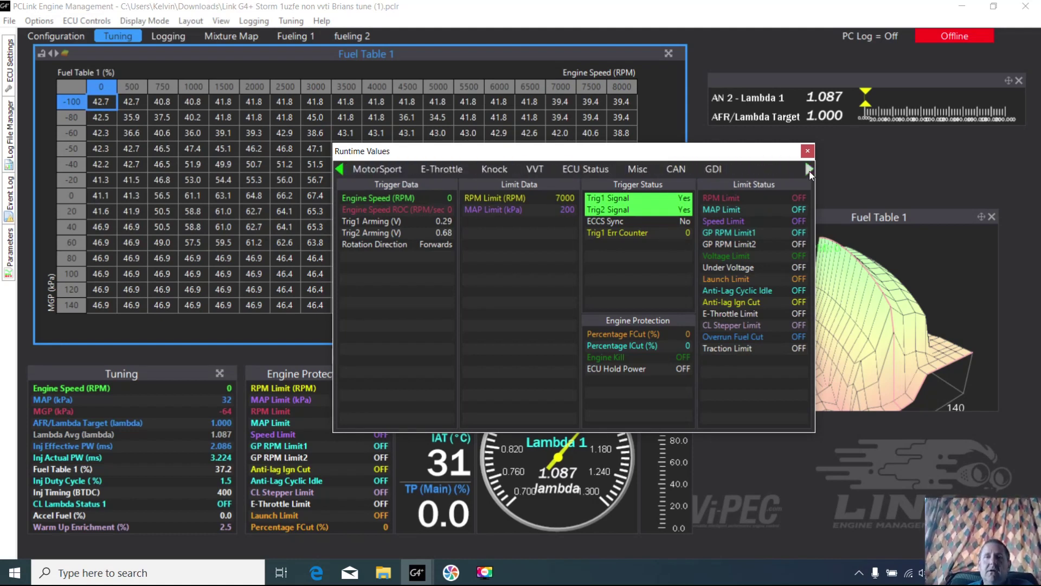
pyautogui.click(357, 168)
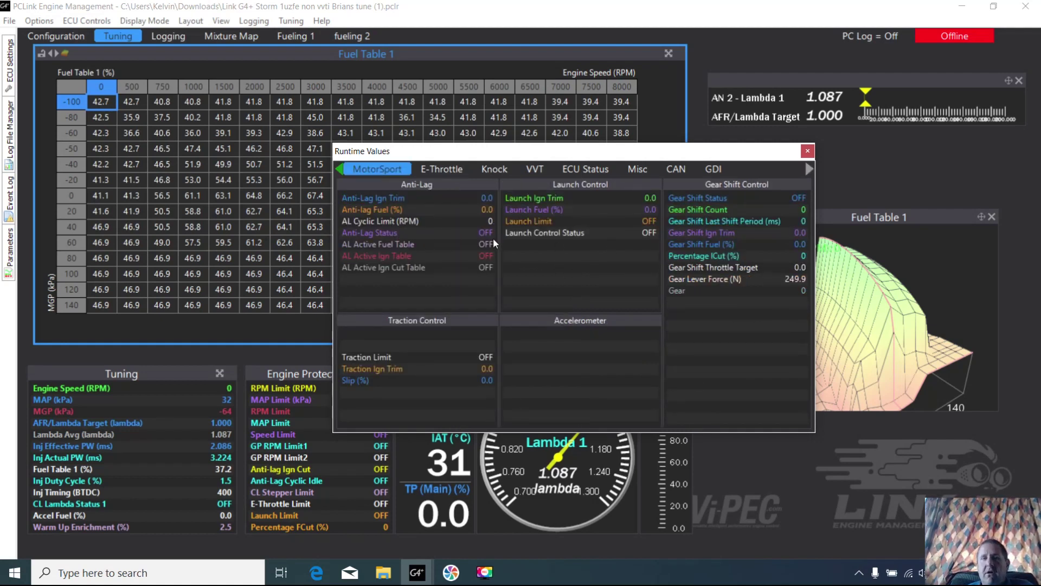
pyautogui.click(451, 170)
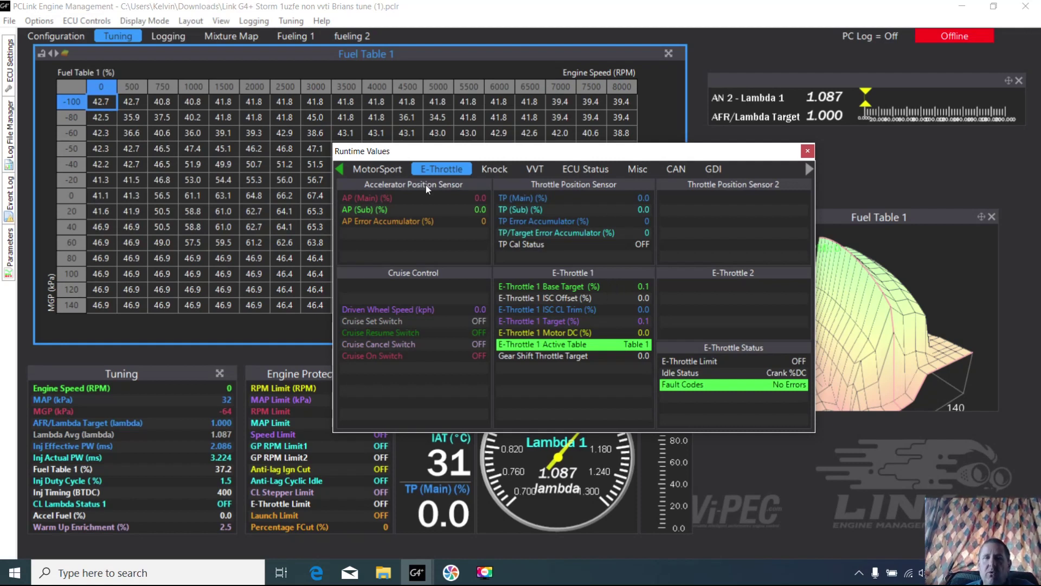
# Check the Knock page, then show VVT with Table 1 active and all cam signals Ok
pyautogui.click(490, 171)
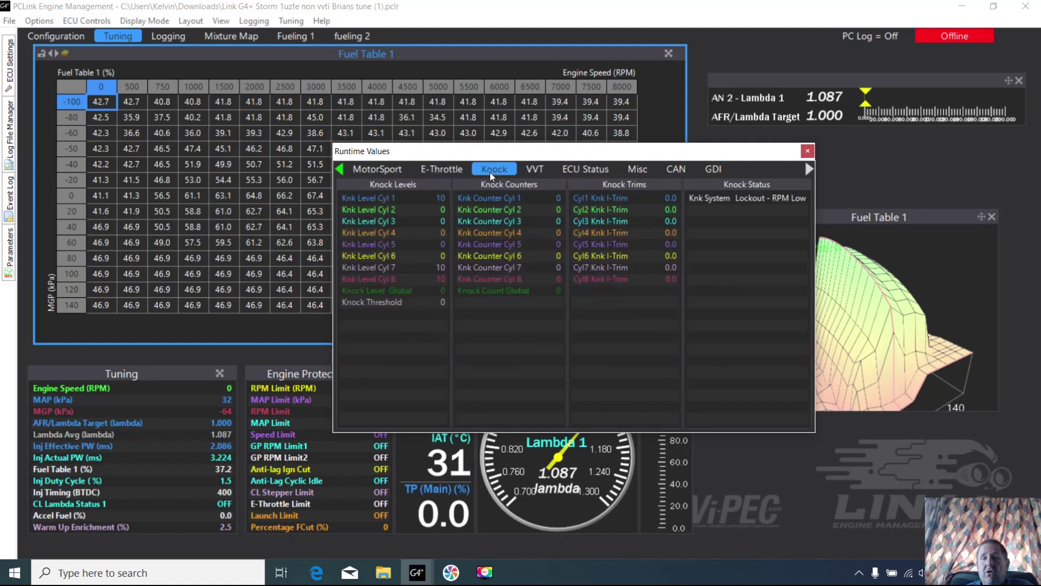
pyautogui.click(545, 171)
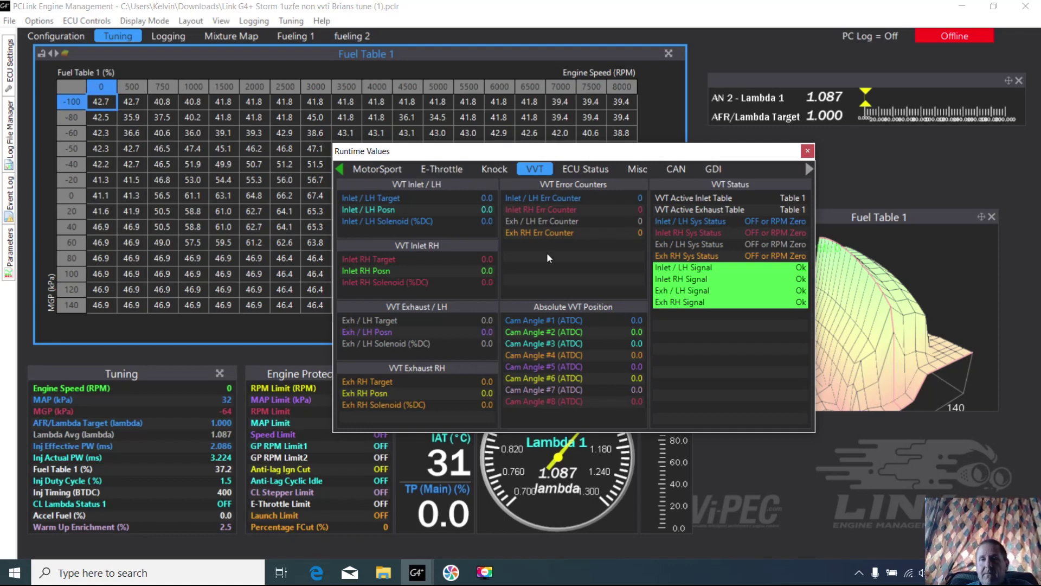
# Show the ECU Status page: ECU temperature 27 °C with no fault codes
pyautogui.click(590, 168)
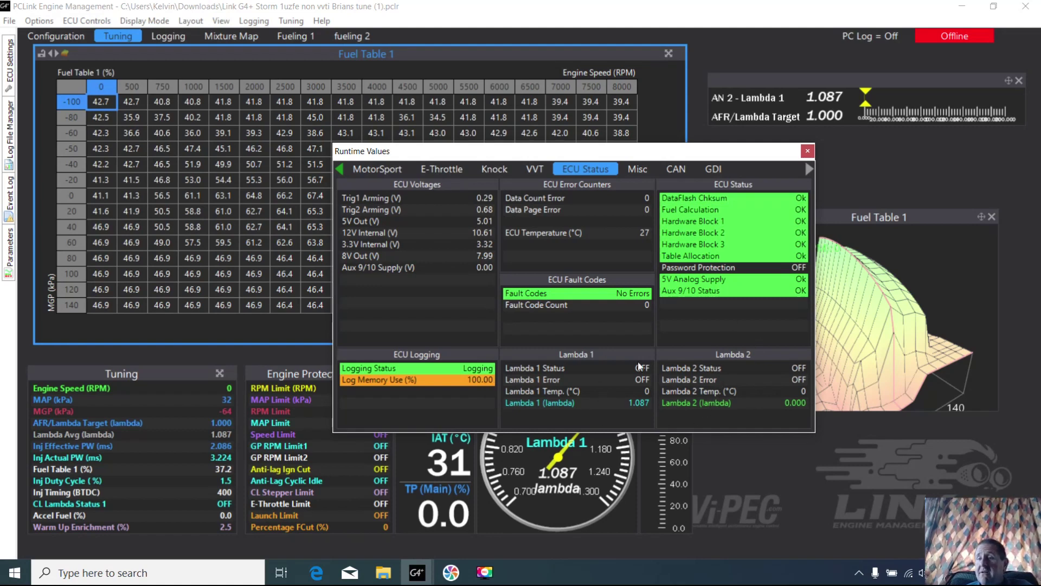
# Show the Misc page: AFR Avg 15.97, altitude 440 m, AC pressure 260 kPa
pyautogui.click(636, 171)
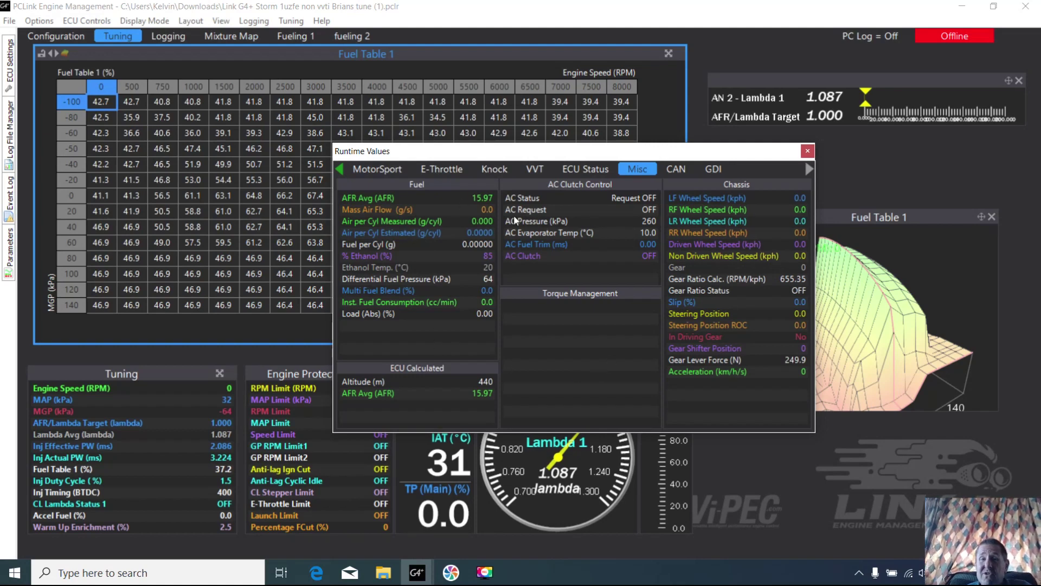
# Show the CAN runtime values: CAN 1 all Ok, and CAN 2 errors with transmit counter 128
pyautogui.click(677, 168)
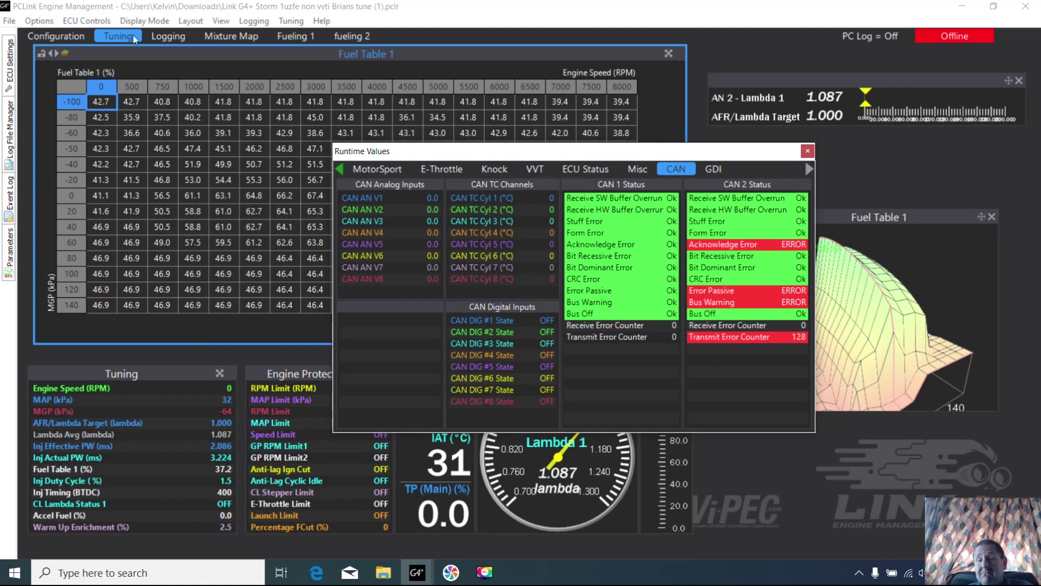
# Move Runtime Values aside and open CAN Setup from the ECU Controls menu
pyautogui.moveTo(412, 148); pyautogui.dragTo(532, 75)
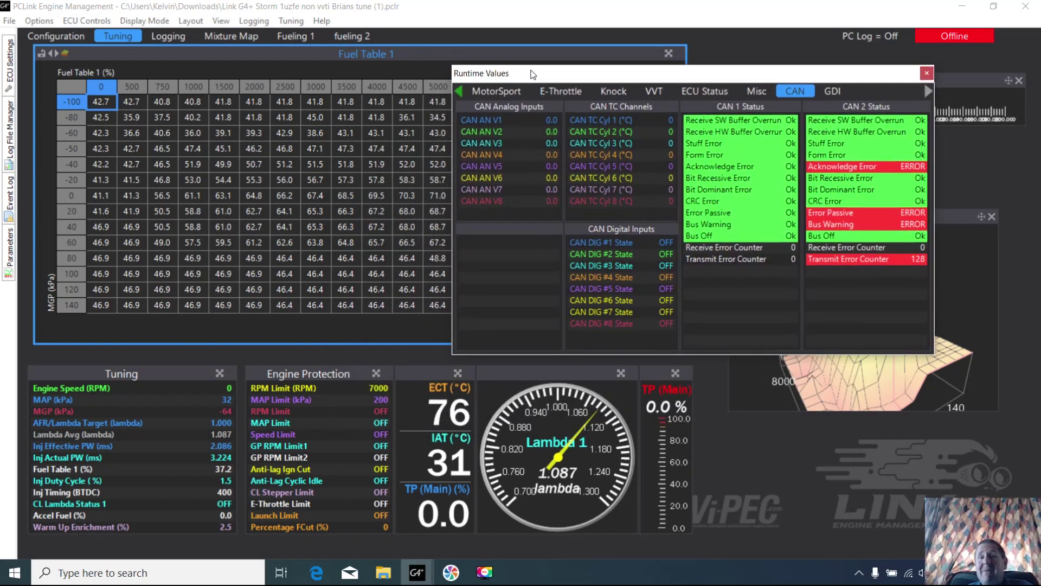
pyautogui.click(87, 22)
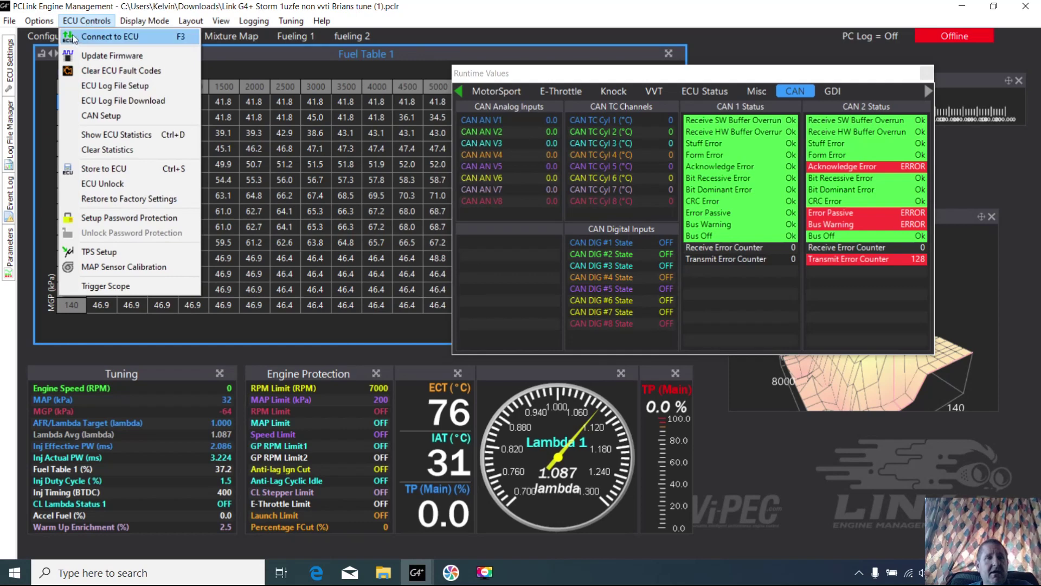
pyautogui.moveTo(47, 25)
pyautogui.moveTo(98, 22)
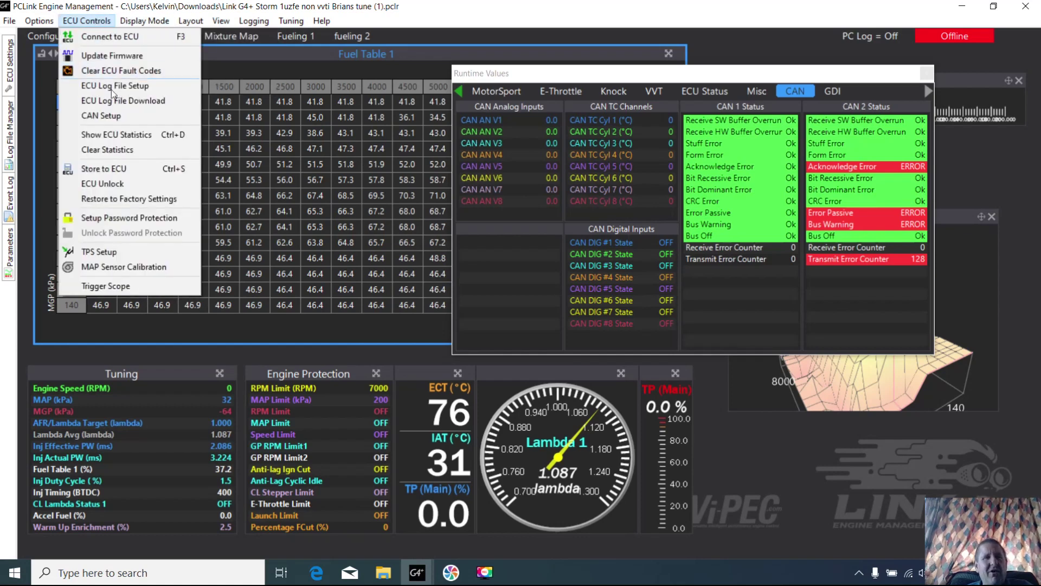
pyautogui.click(121, 115)
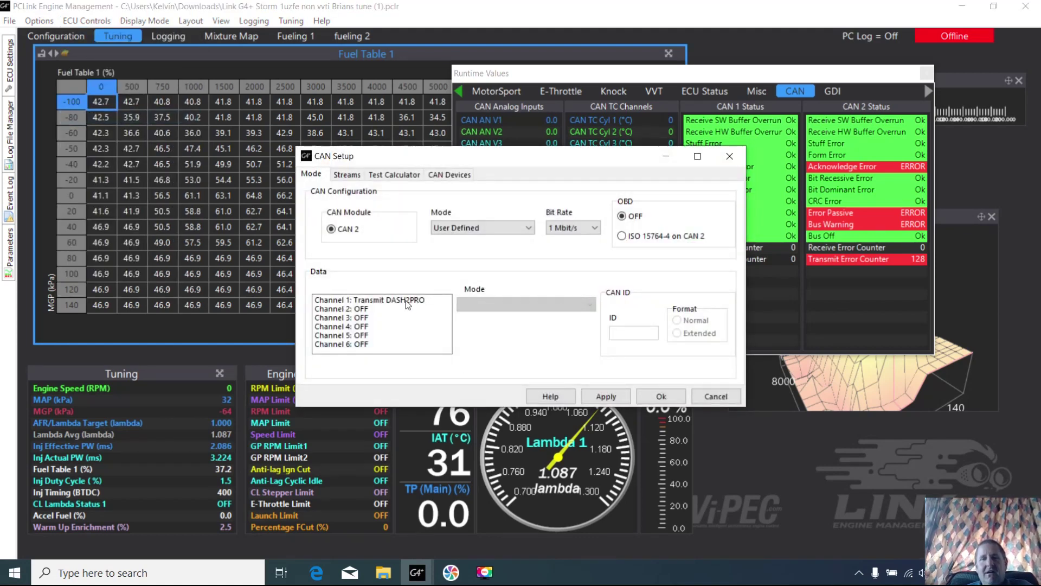
# Select Channel 2 and browse its Mode options, leaving it OFF
pyautogui.click(374, 308)
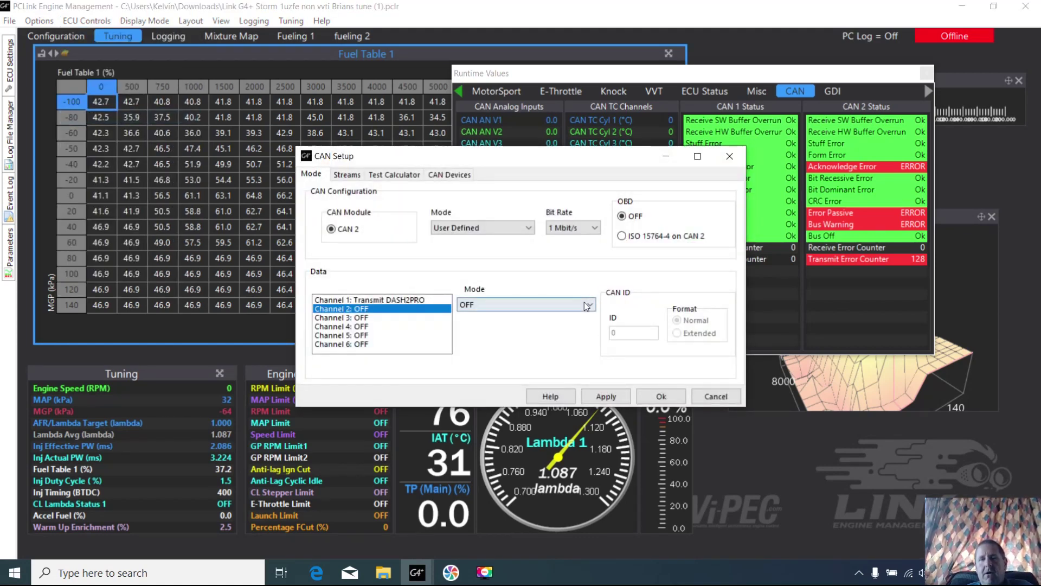
pyautogui.click(590, 304)
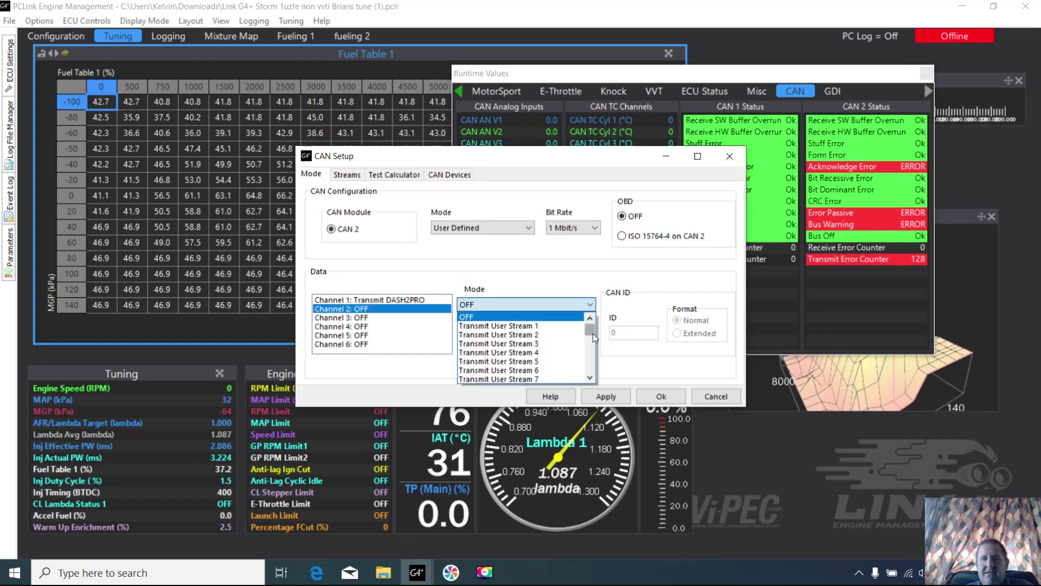
pyautogui.moveTo(593, 333); pyautogui.dragTo(592, 350)
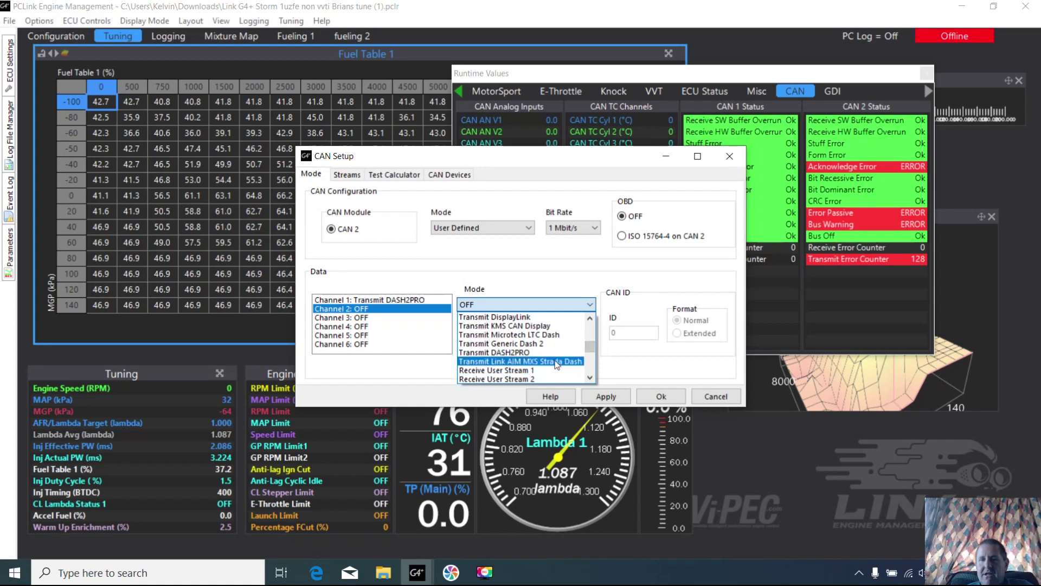
pyautogui.moveTo(591, 350); pyautogui.dragTo(590, 354)
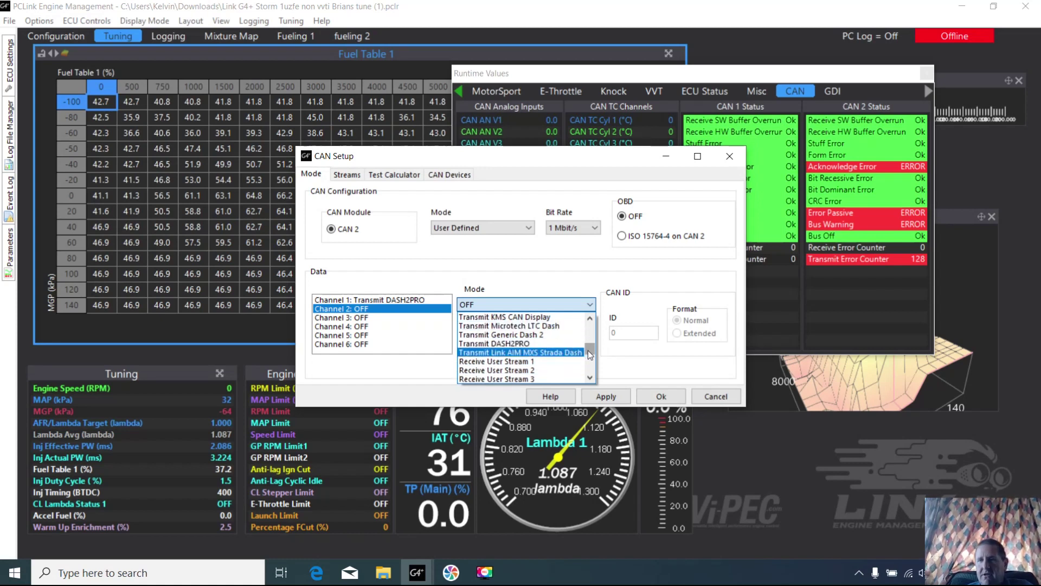
pyautogui.moveTo(590, 352); pyautogui.dragTo(591, 369)
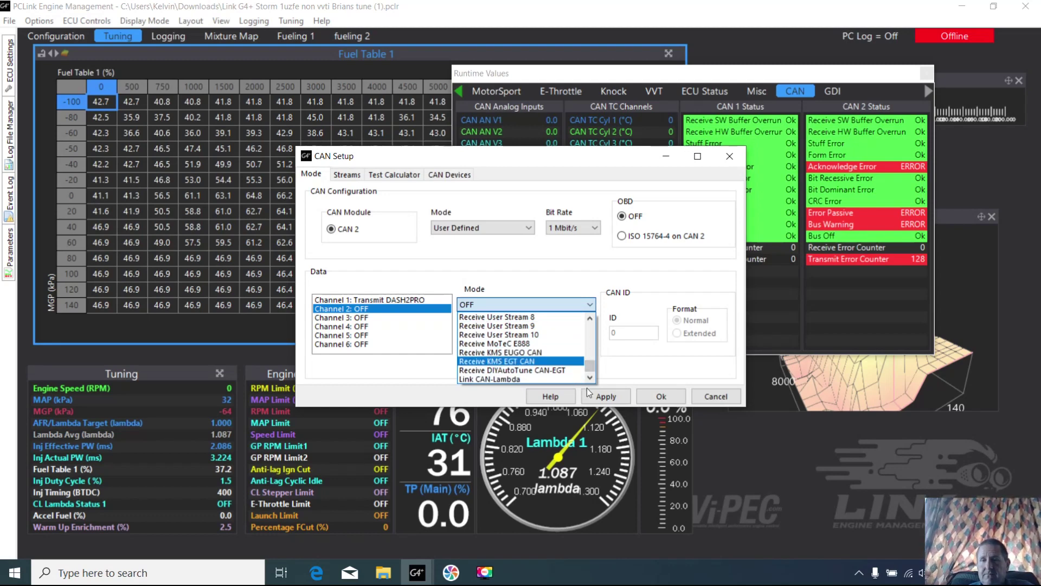
pyautogui.click(700, 401)
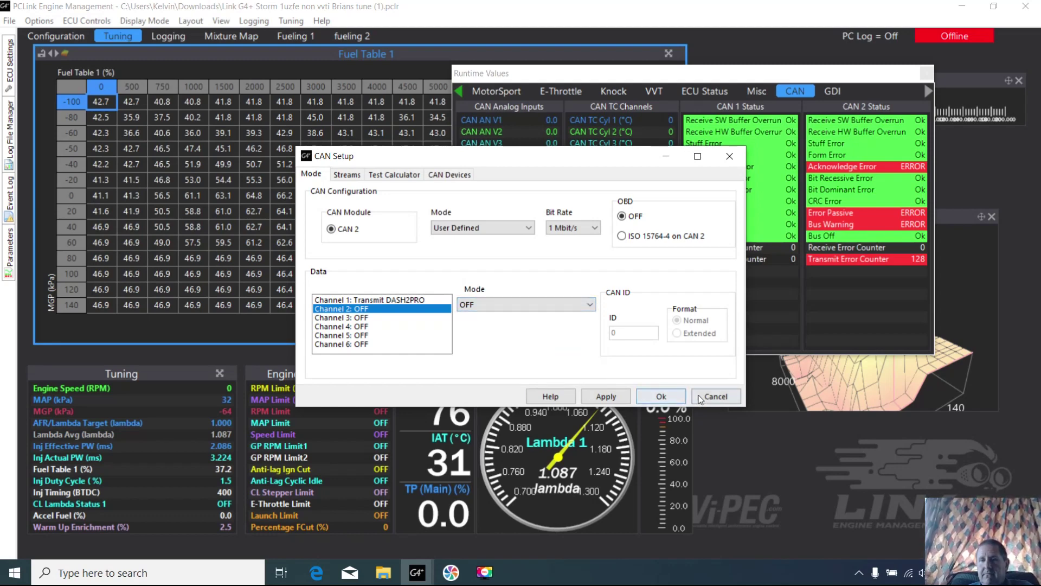
# Cancel CAN Setup, view the GDI values, then go back to the MotorSport page
pyautogui.click(703, 399)
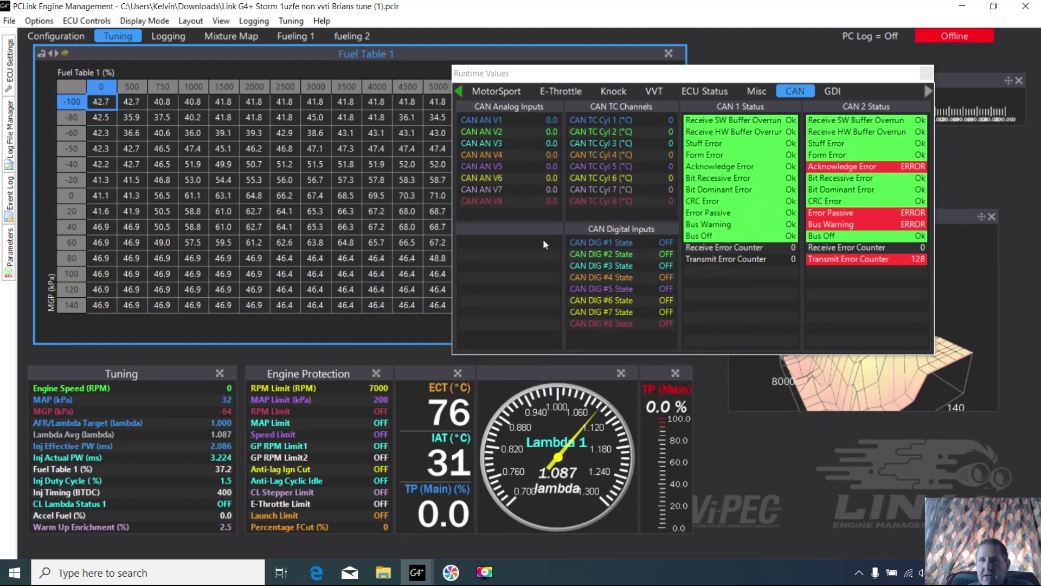
pyautogui.click(827, 93)
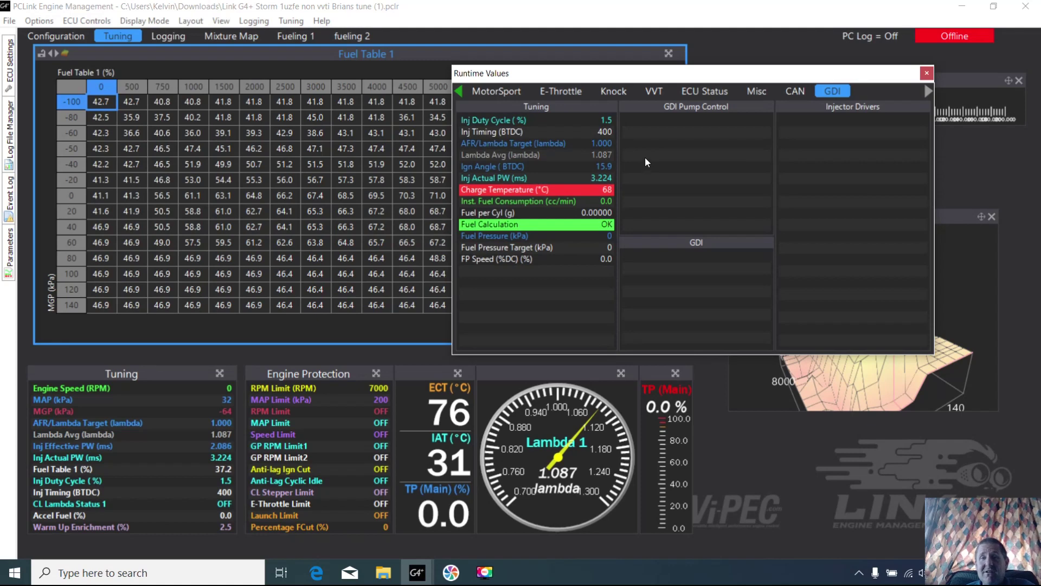
pyautogui.click(462, 90)
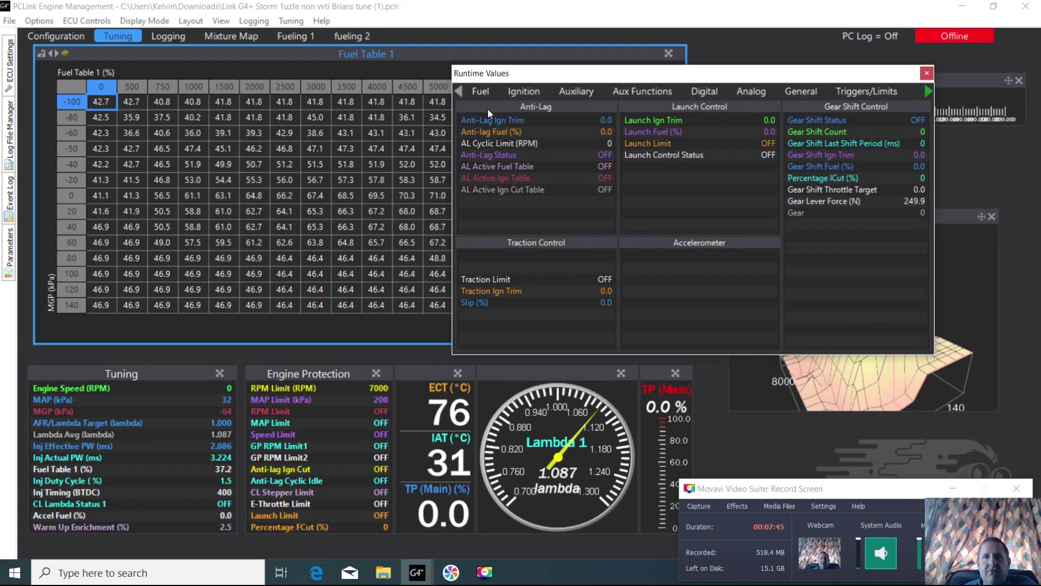
pyautogui.moveTo(525, 69); pyautogui.dragTo(297, 130)
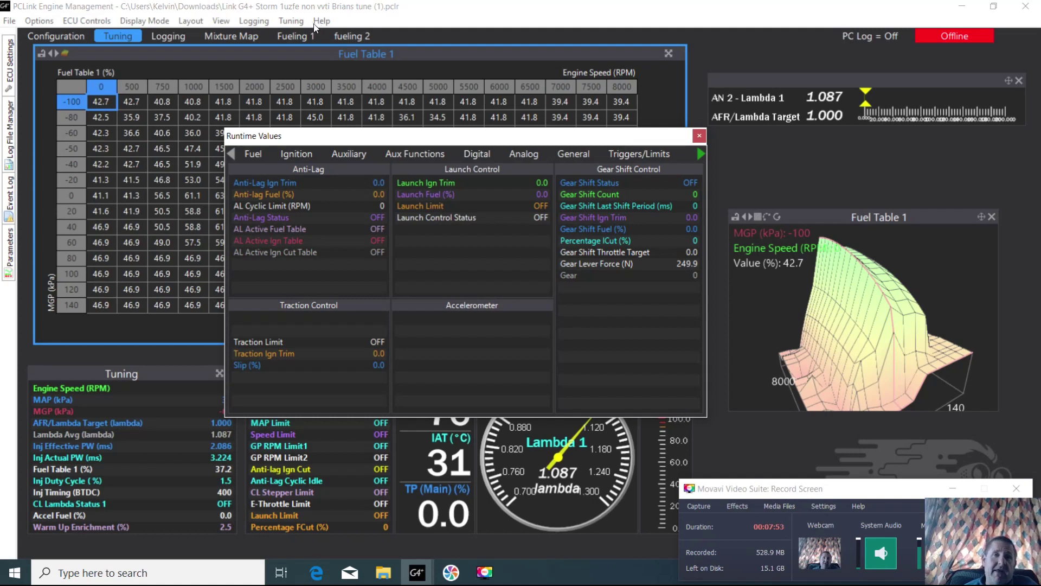
# Close and reopen the Runtime Values window through the Tuning menu
pyautogui.click(291, 25)
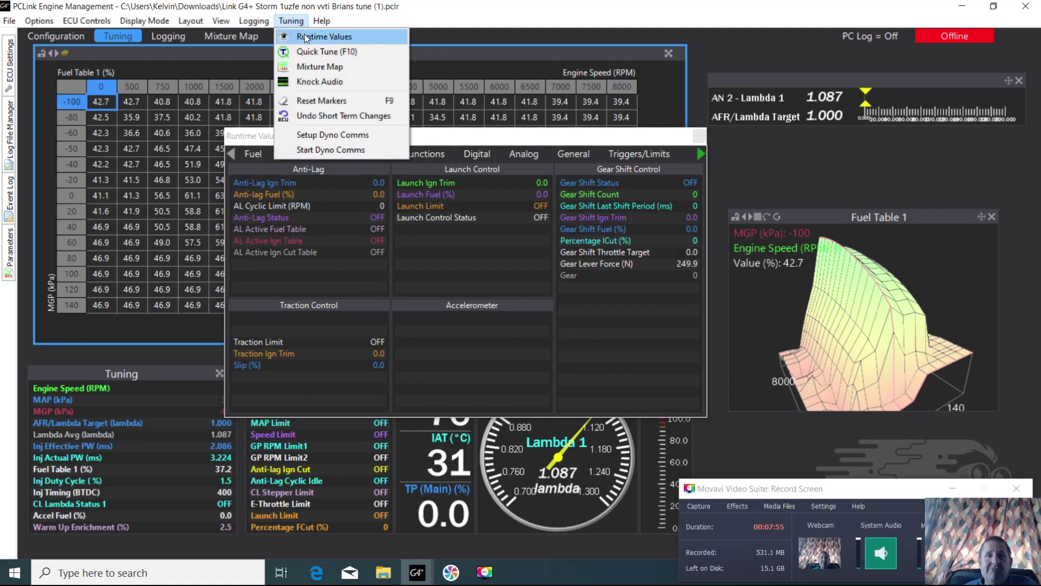
pyautogui.click(306, 37)
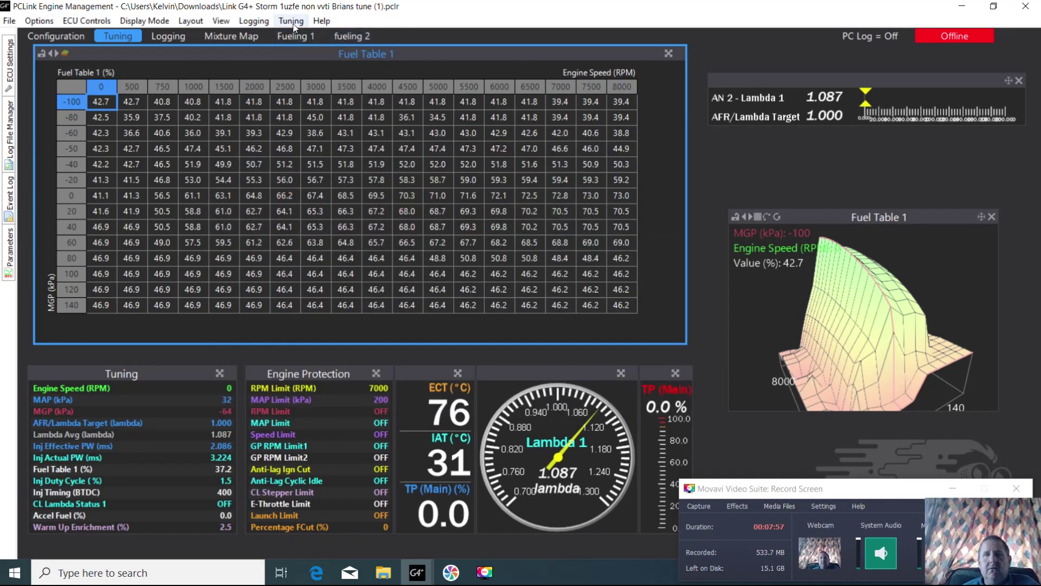
pyautogui.click(290, 21)
pyautogui.click(299, 37)
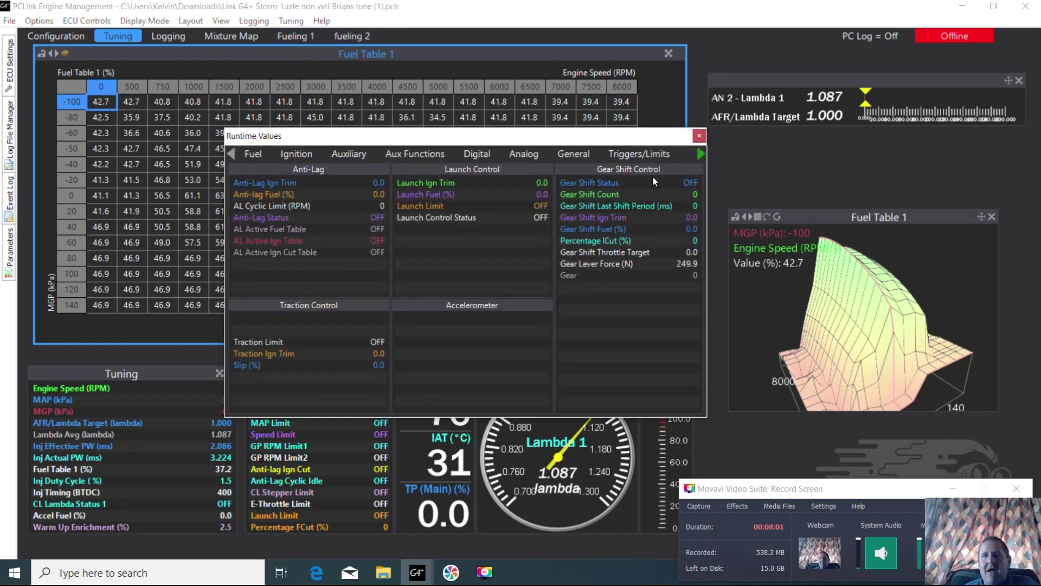
# Scroll the category tabs forward twice, then back three times to MotorSport
pyautogui.click(701, 154)
pyautogui.click(701, 153)
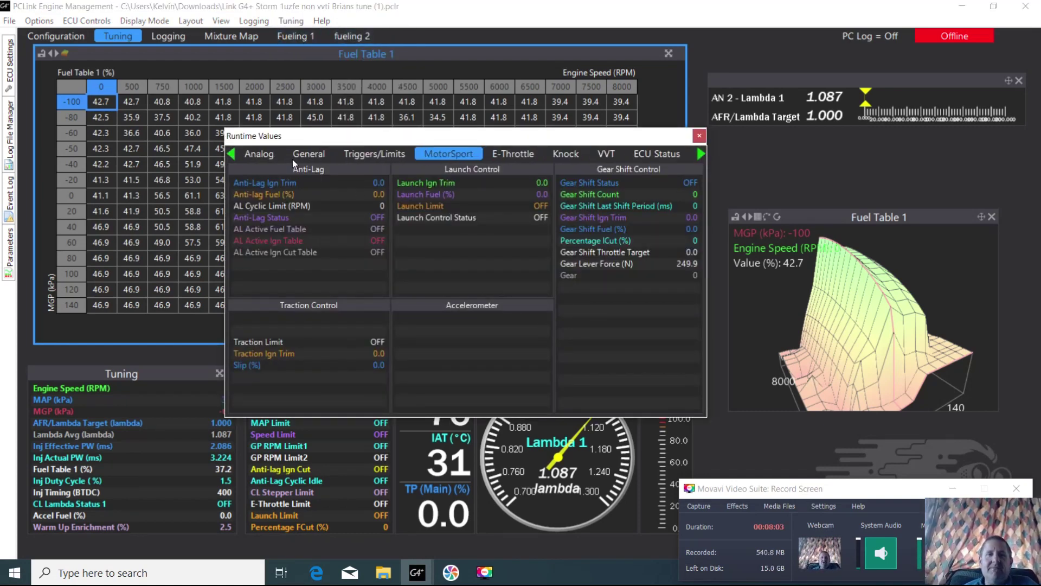
pyautogui.click(231, 154)
pyautogui.click(231, 154)
pyautogui.click(232, 154)
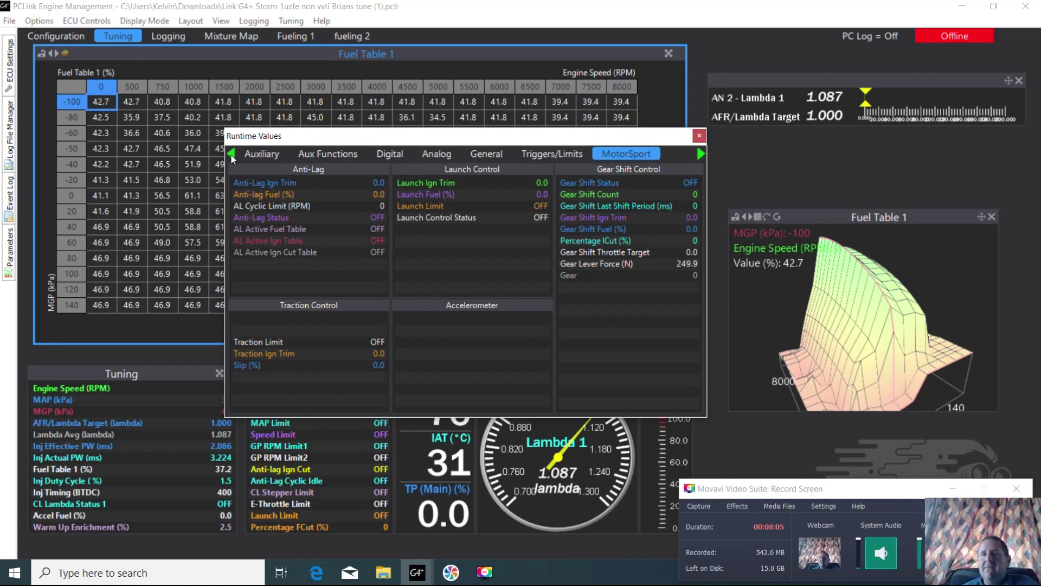
pyautogui.click(231, 154)
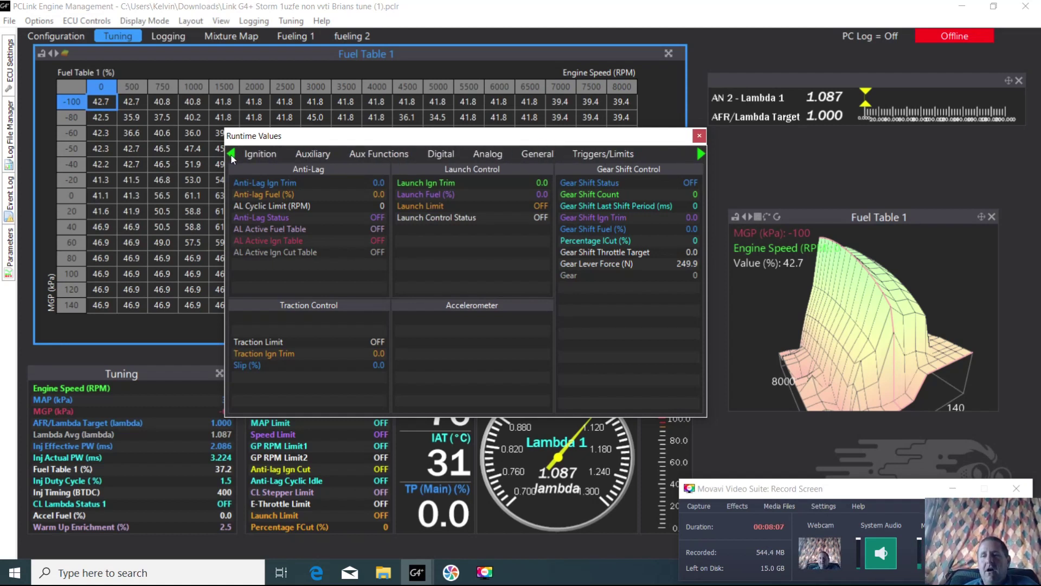